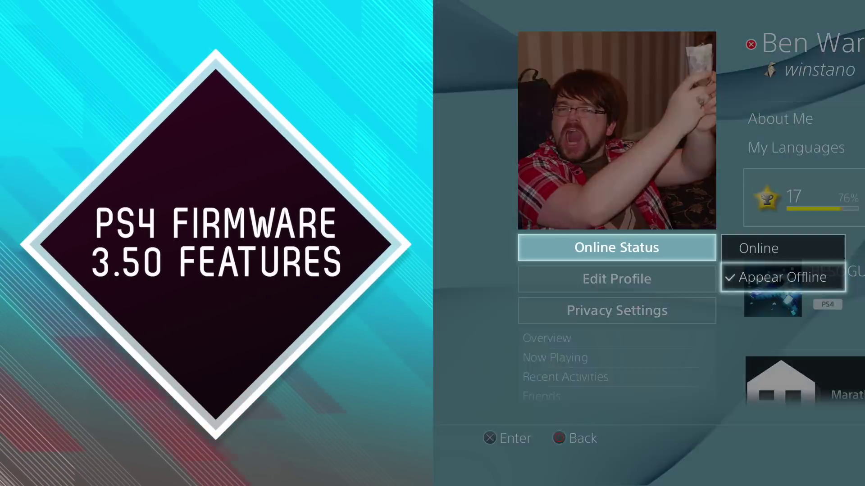
- Open the signed-in user's own profile from the home screen
key(Return)
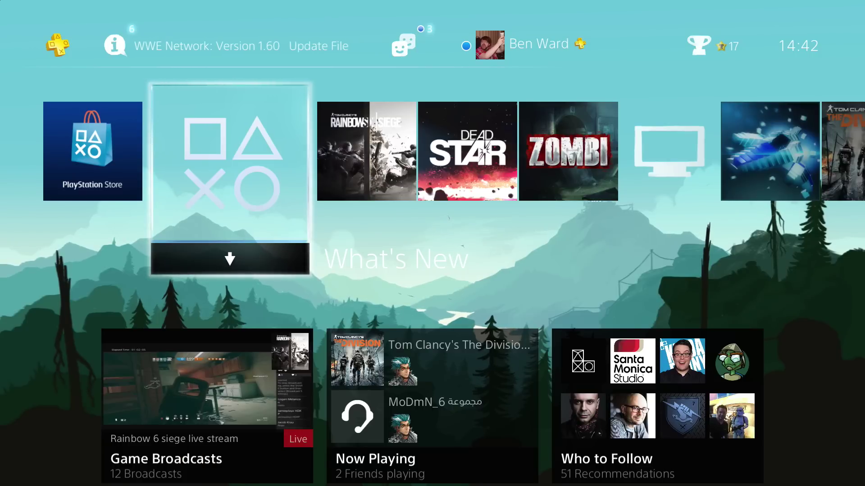
key(Up)
key(Right)
key(Left)
key(Left)
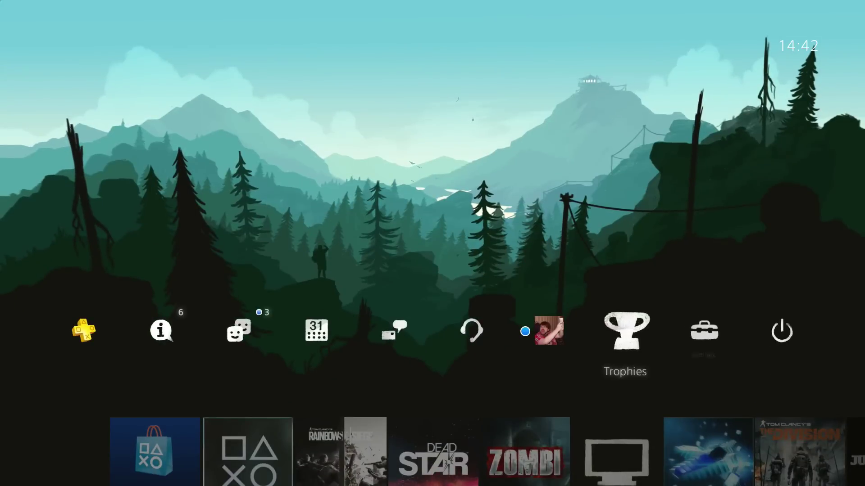
key(Left)
key(Return)
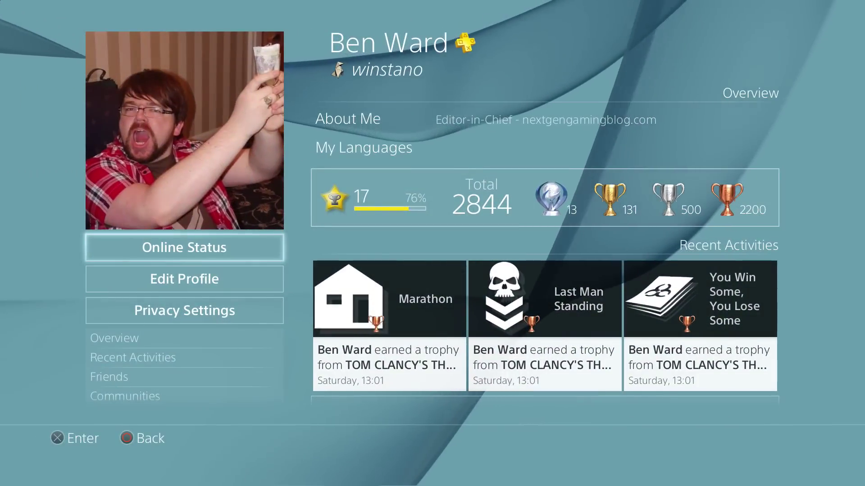
- Set the profile's online status to Appear Offline and accept the notice about the feature
key(Return)
key(Down)
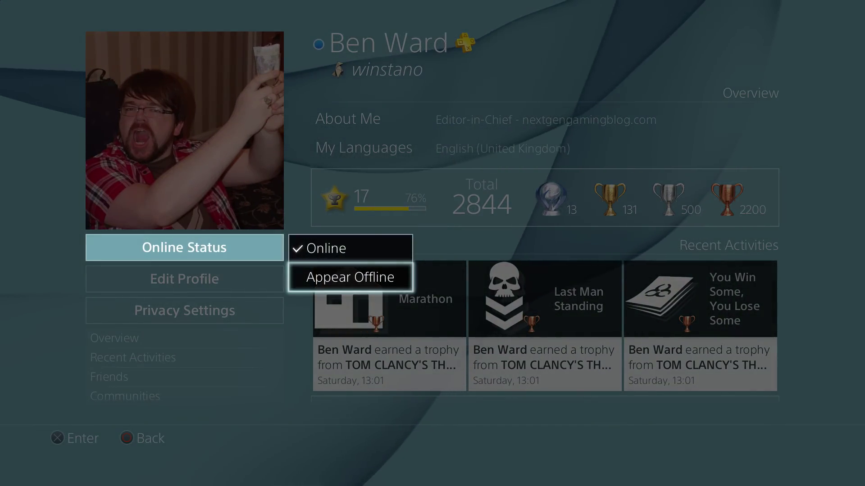
key(Return)
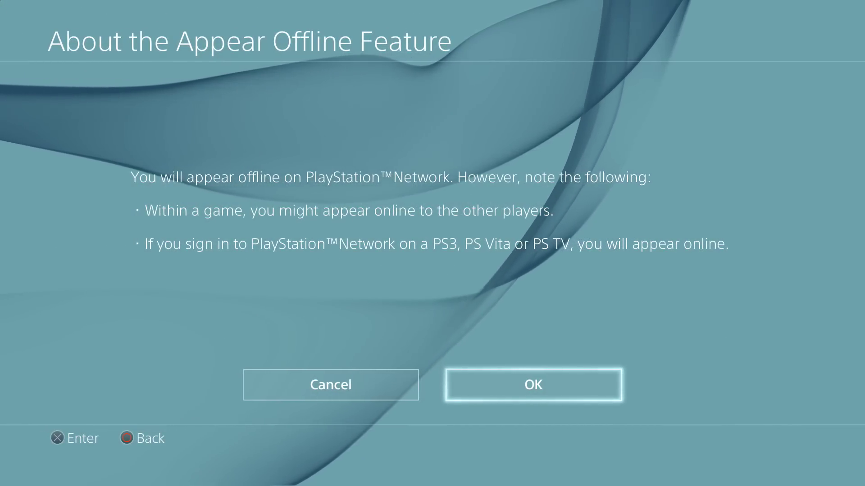
key(Return)
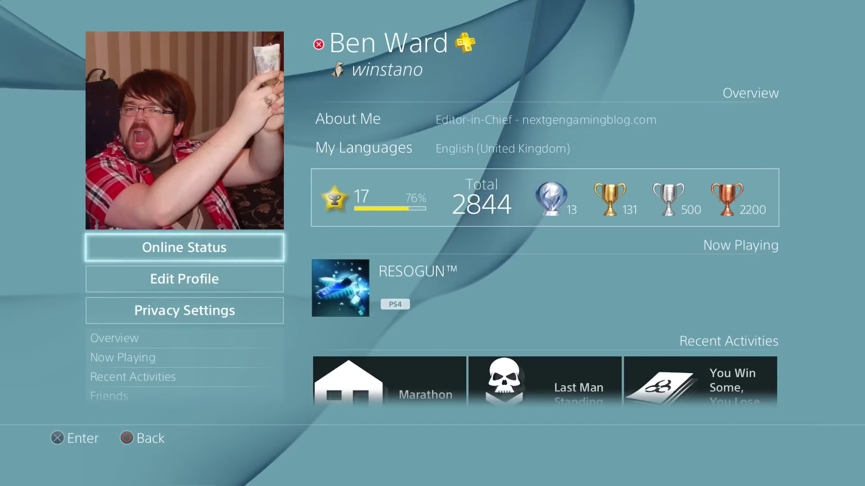
- Set the profile's online status to Online and leave the profile
key(Return)
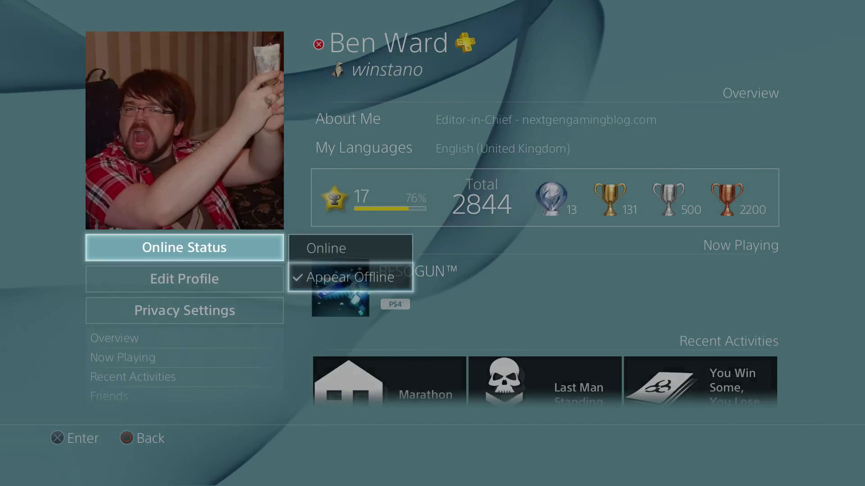
key(Up)
key(Return)
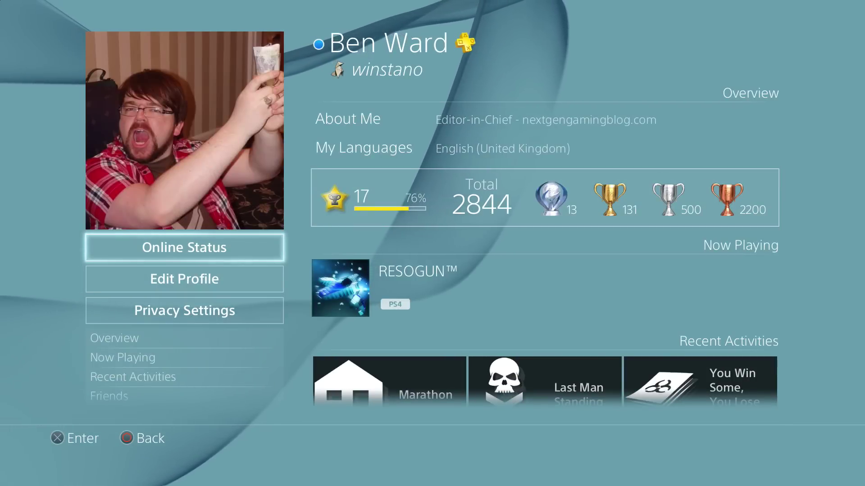
key(Escape)
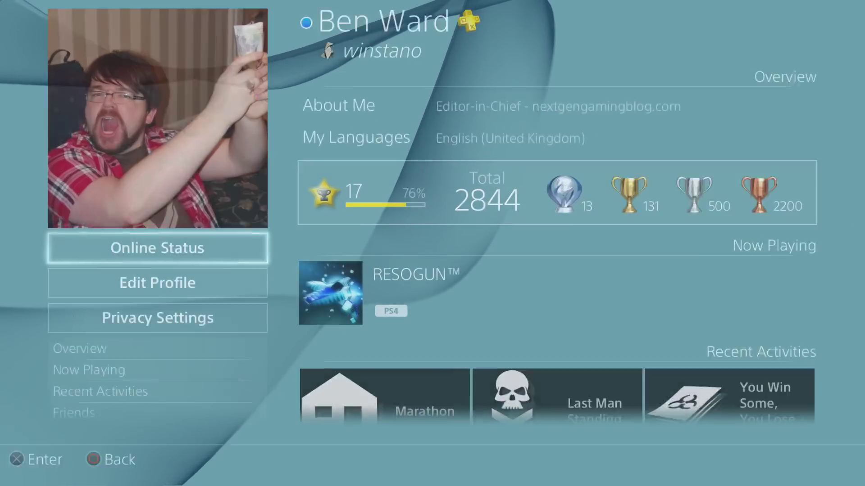
- Open the Notifications page in the system settings
key(Right)
key(Right)
key(Return)
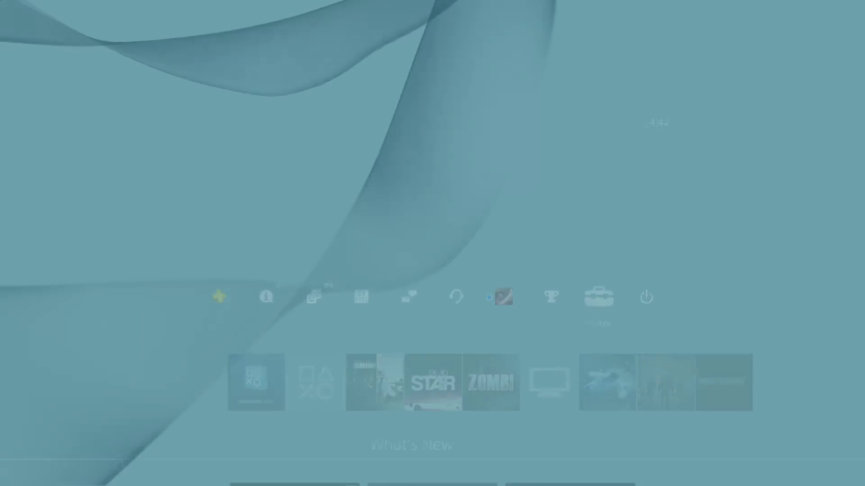
key(Up)
key(Up)
key(Up)
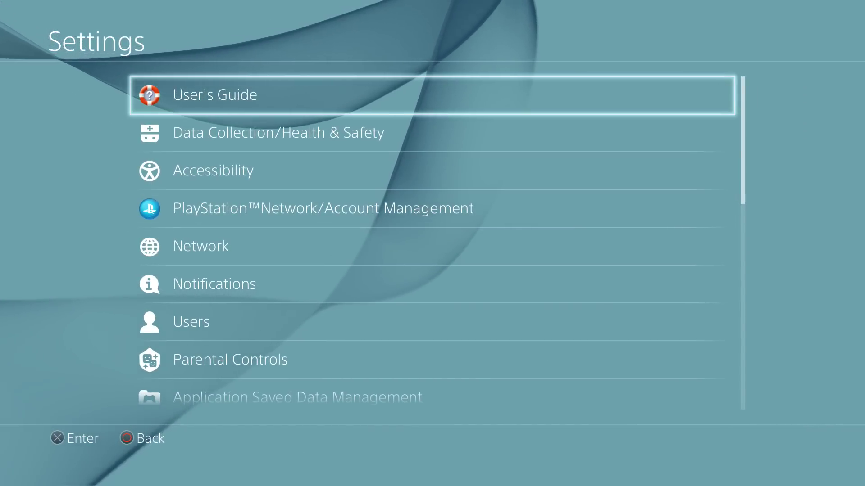
key(Down)
key(Down)
key(Down)
key(Down)
key(Down)
key(Return)
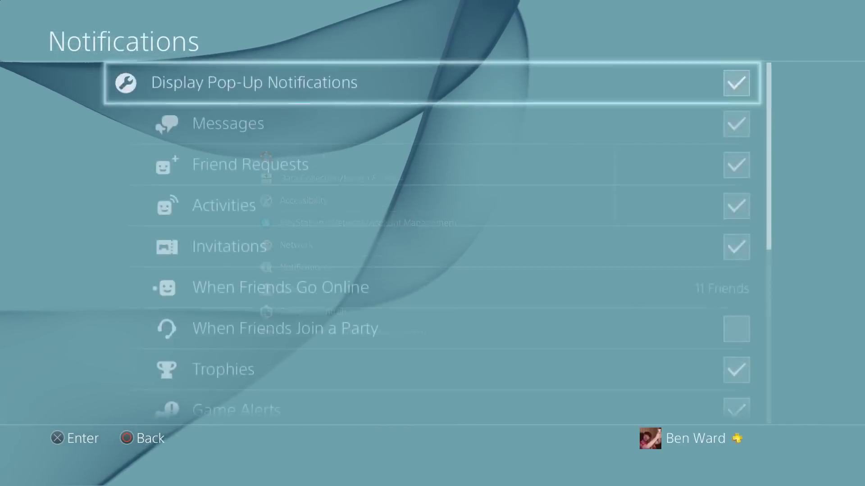
- Open the friend selection for the When Friends Go Online notification
key(Down)
key(Down)
key(Down)
key(Down)
key(Down)
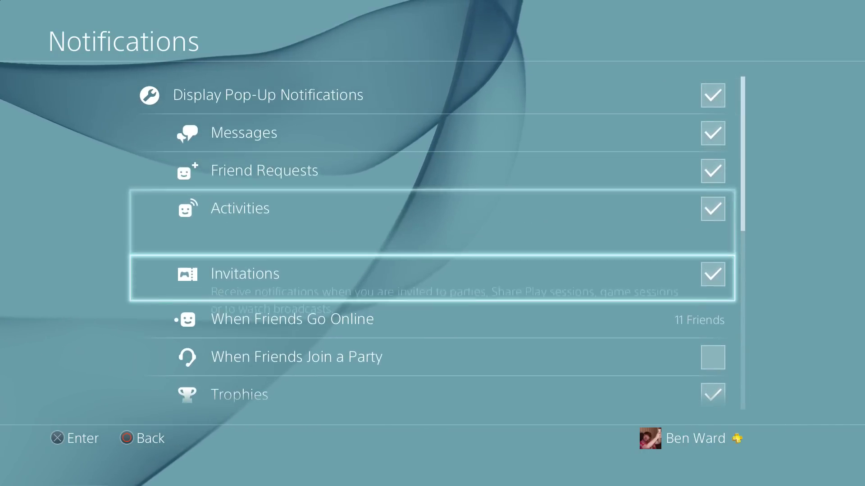
key(Return)
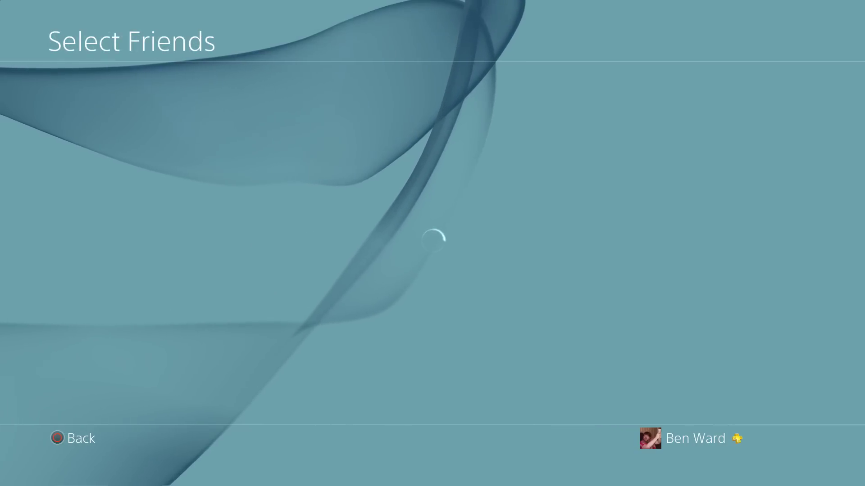
- Look through the list of friends that can be chosen for go-online notifications
key(Down)
key(Down)
key(Down)
key(Down)
key(Down)
key(Down)
key(Down)
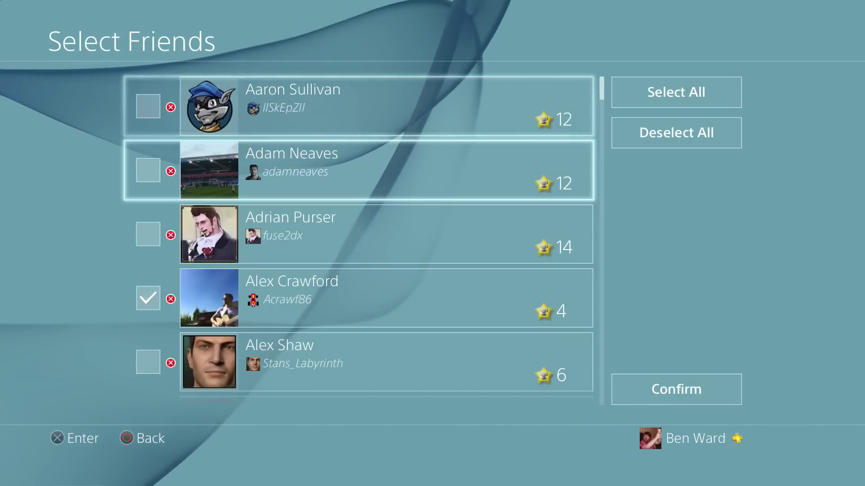
key(Up)
key(Up)
key(Up)
key(Up)
key(Up)
key(Up)
key(Up)
key(Up)
key(Up)
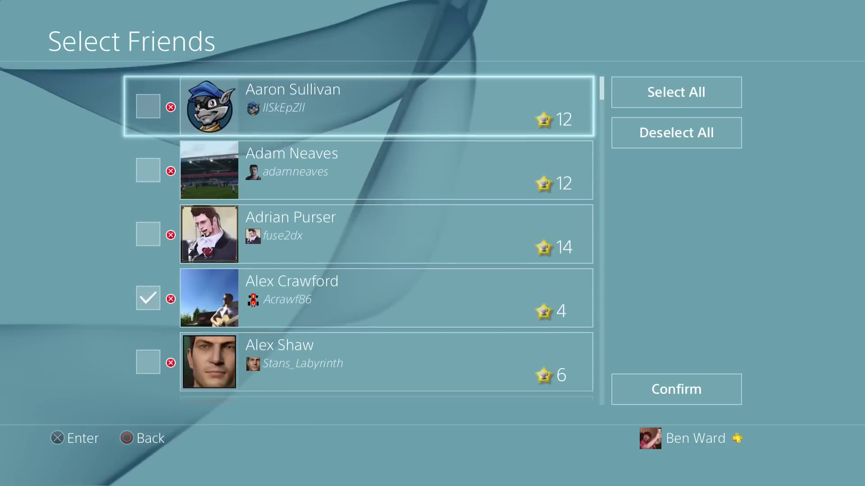
- Select all friends for the go-online notifications and leave the selection without confirming it
key(Down)
key(Down)
key(Right)
key(Up)
key(Up)
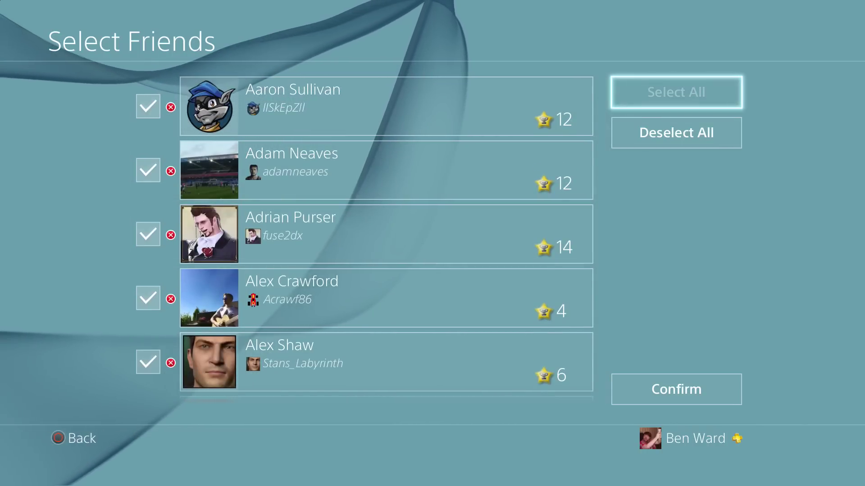
key(Escape)
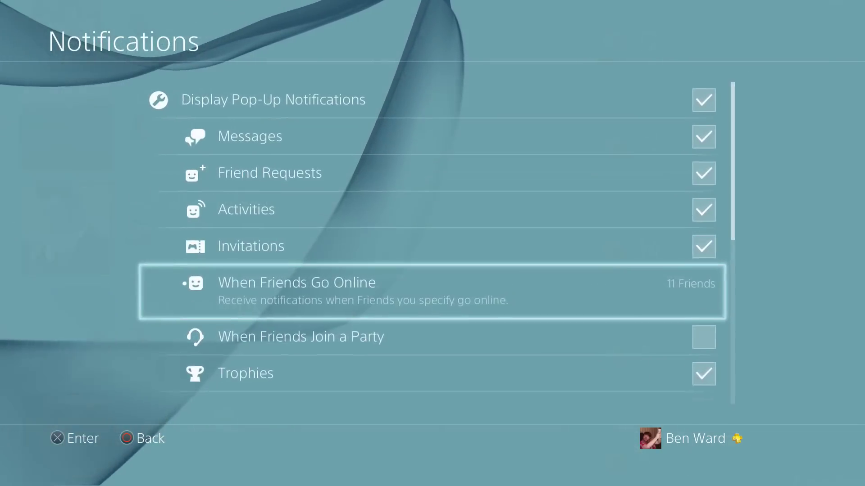
- Reopen the When Friends Go Online friend selection and return to the notification options
key(Return)
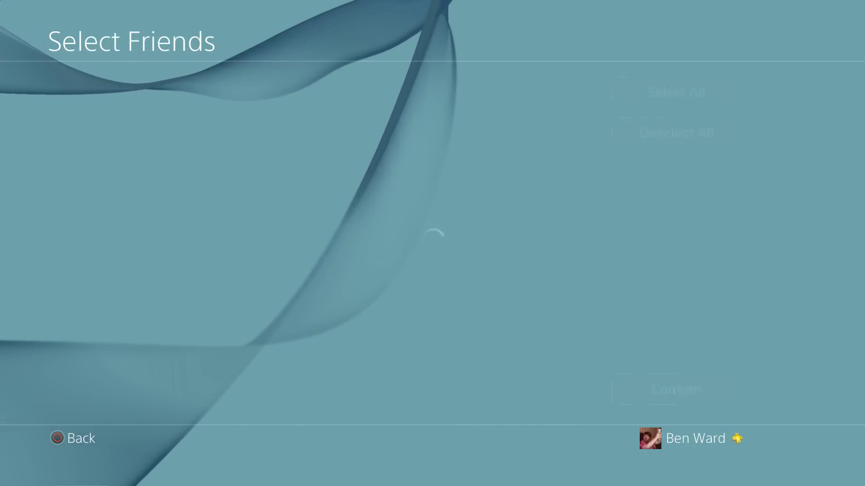
key(Down)
key(Escape)
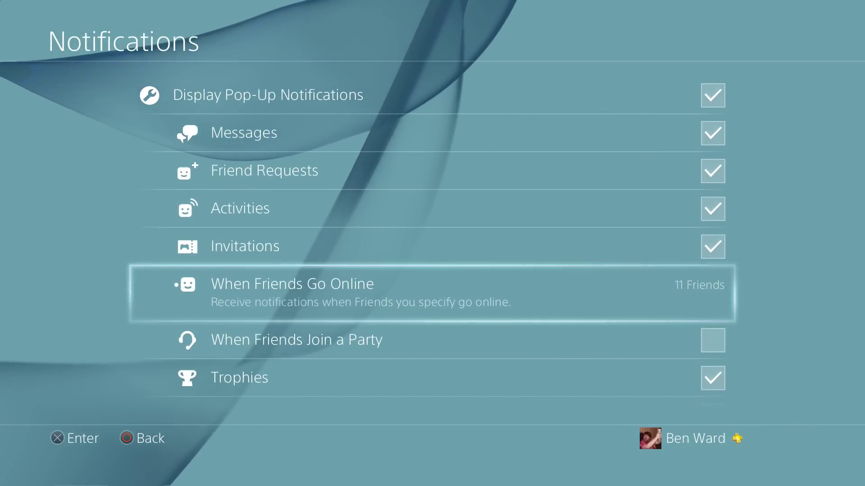
- Review the remaining pop-up notification options below When Friends Go Online
key(Down)
key(Down)
key(Down)
key(Down)
key(Down)
key(Down)
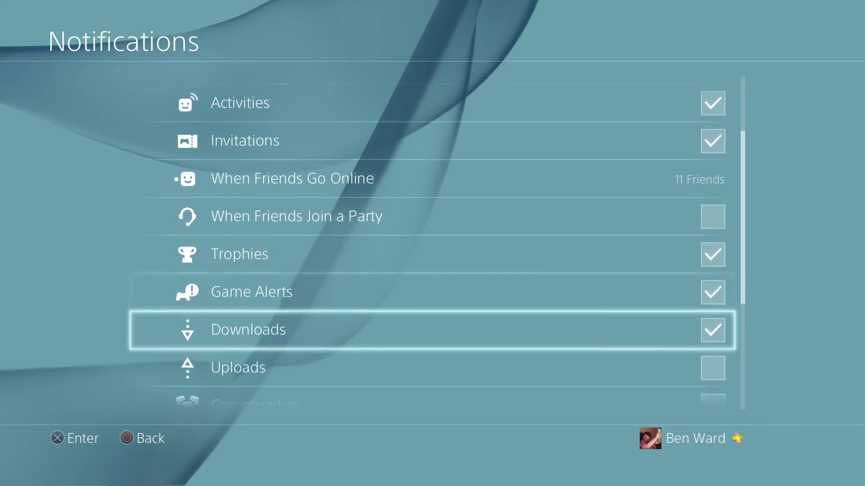
key(Down)
key(Down)
key(Down)
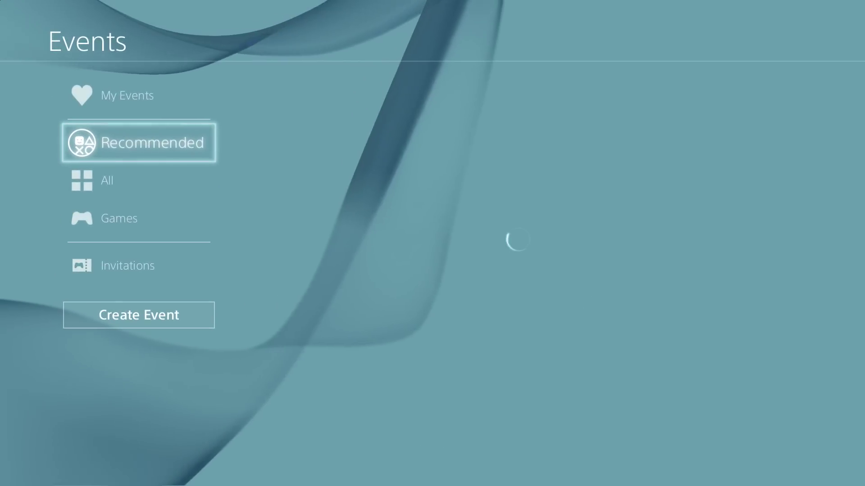
- Examine the recommended events, including the Just for You and Official Broadcasts groups
key(Right)
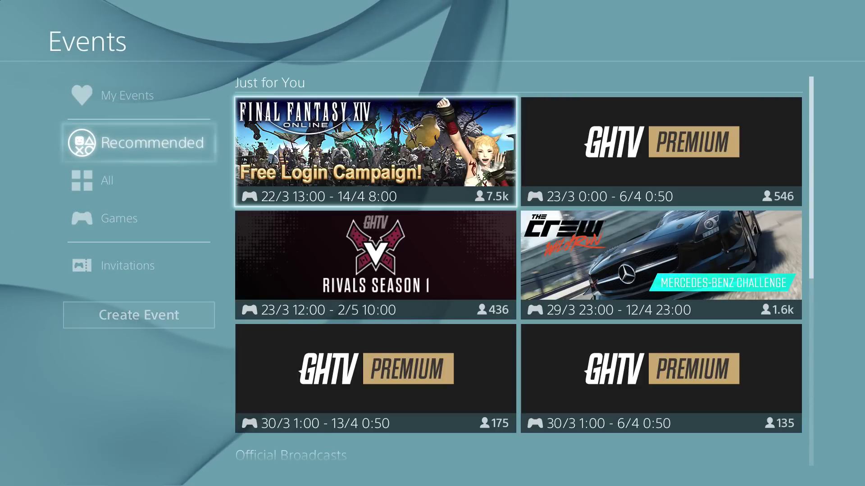
key(Right)
key(Down)
key(Down)
key(Down)
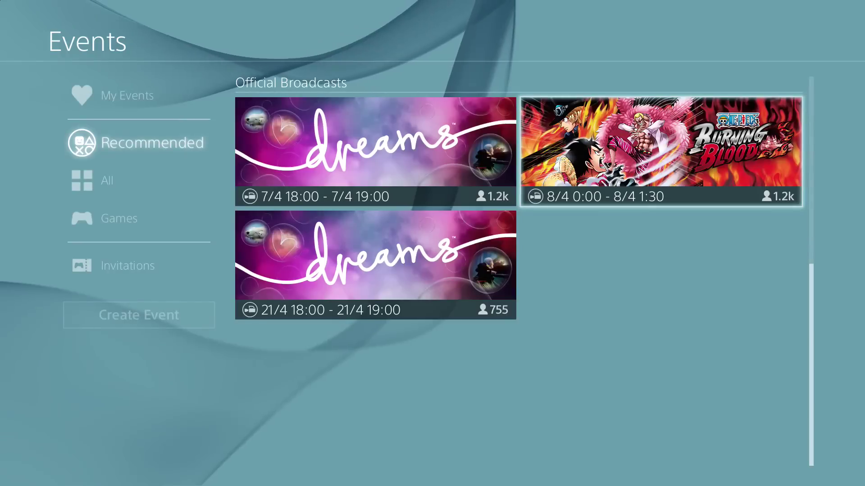
key(Down)
key(Up)
key(Up)
key(Up)
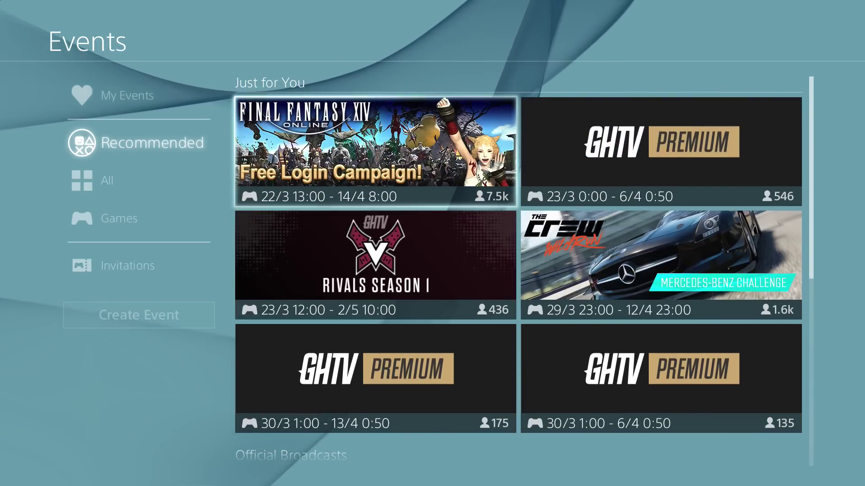
- Start creating a new event and accept the introduction about creating events
key(Left)
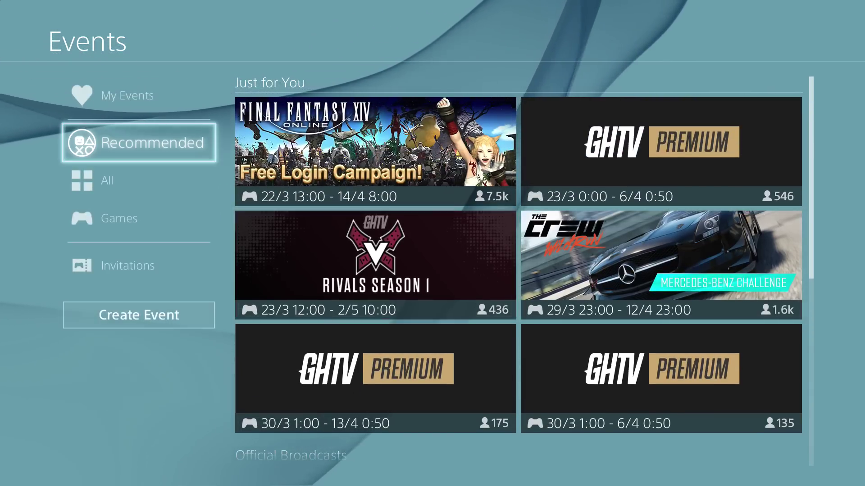
key(Down)
key(Down)
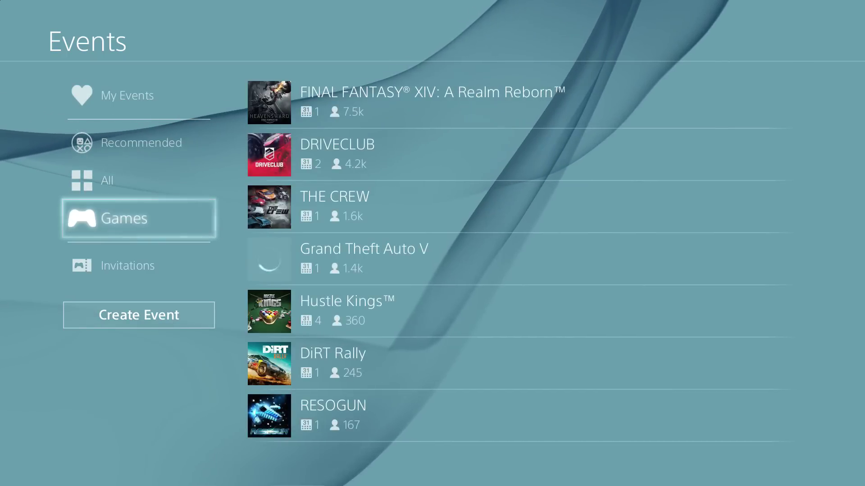
key(Down)
key(Down)
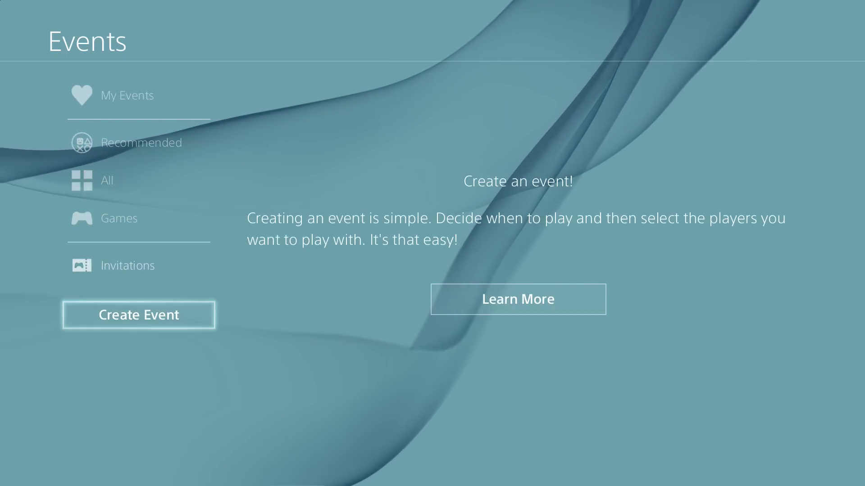
key(Return)
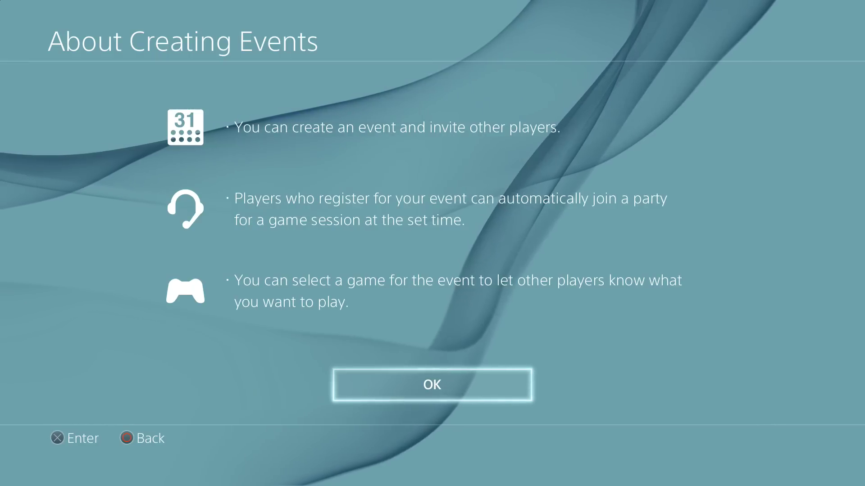
key(Return)
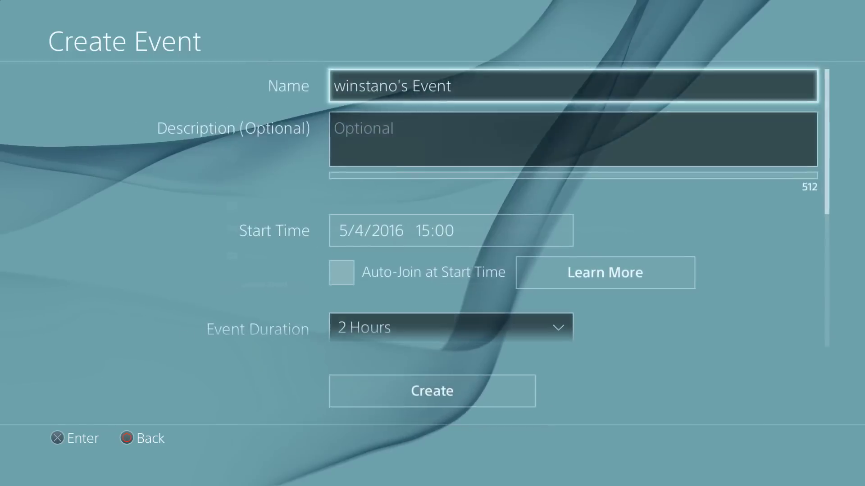
- Open the game selection for the new event, leaving its name, description and start time as they are
key(Down)
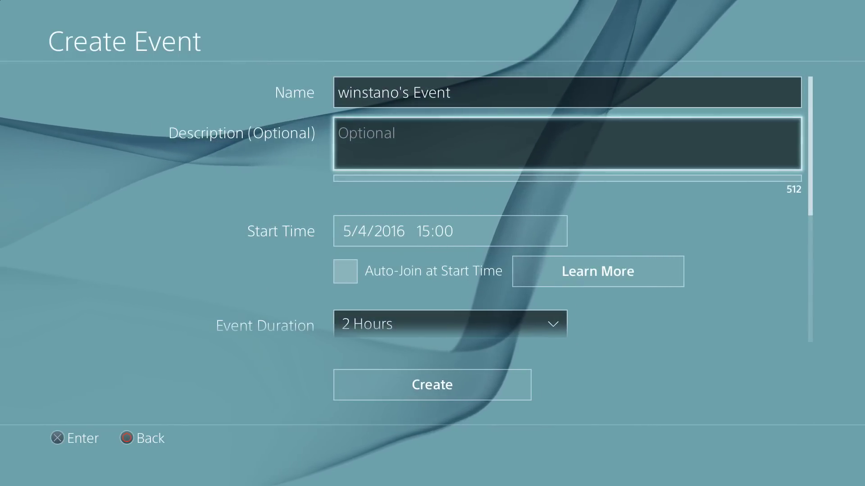
key(Up)
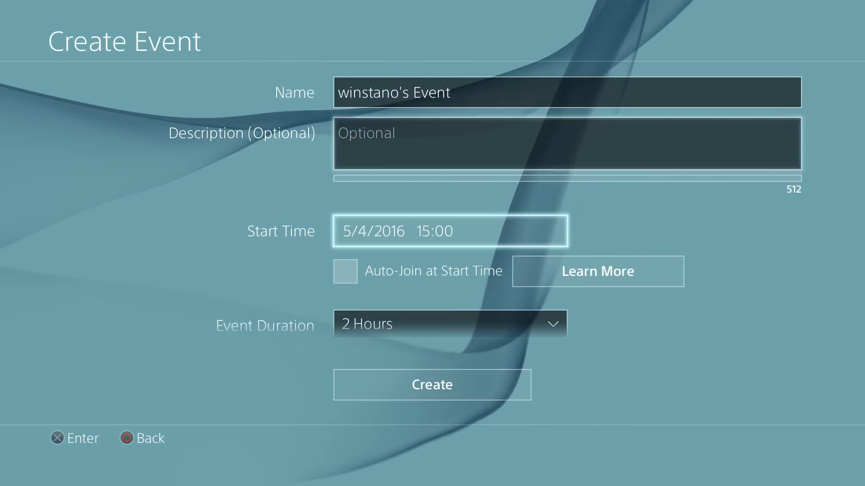
key(Down)
key(Down)
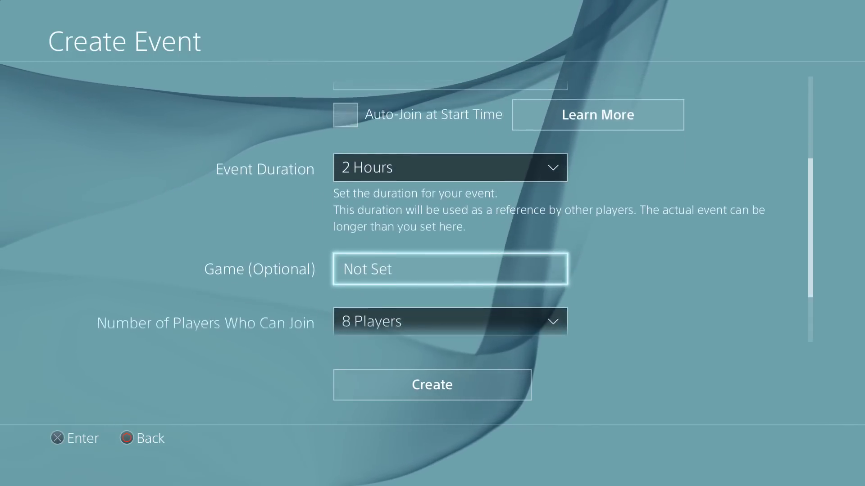
key(Return)
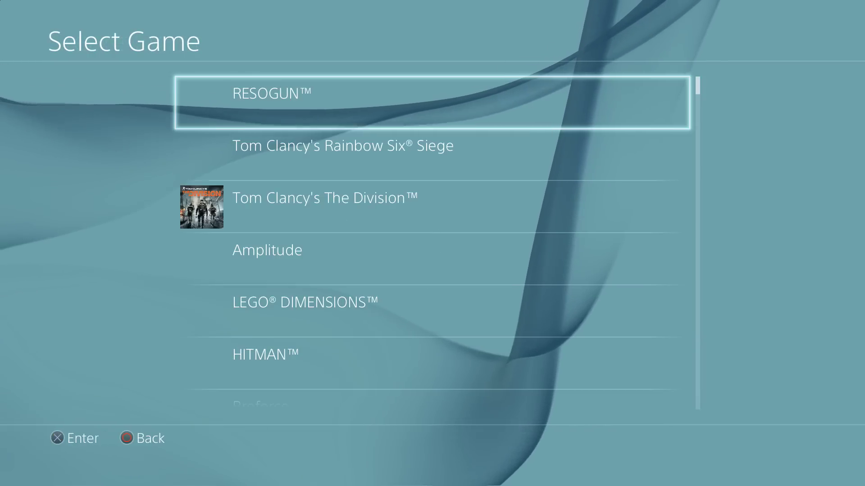
- Browse through the list of games that can be assigned to the event
key(Down)
key(Down)
key(Down)
key(Down)
key(Down)
key(Down)
key(Down)
key(Down)
key(Down)
key(Down)
key(Down)
key(Down)
key(Down)
key(Down)
key(Down)
key(Down)
key(Down)
key(Down)
key(Down)
key(Down)
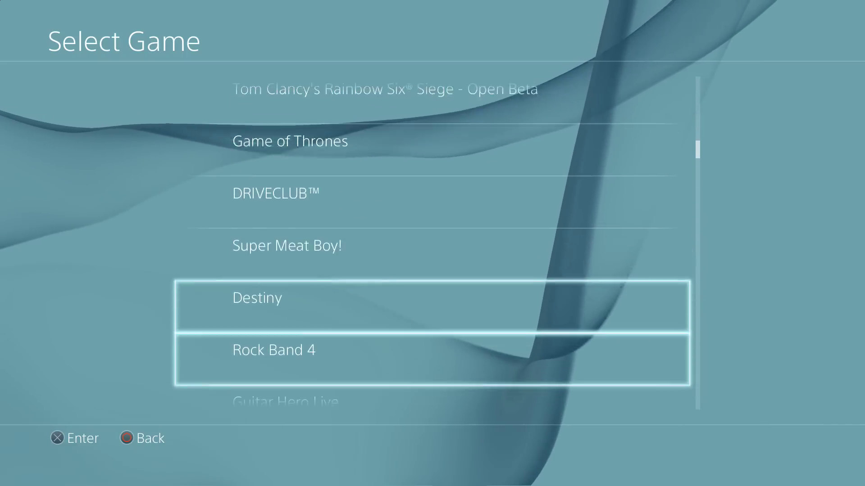
key(Down)
key(Down)
key(Down)
key(Down)
key(Down)
key(Down)
key(Down)
key(Down)
key(Down)
key(Down)
key(Down)
key(Down)
key(Down)
key(Up)
key(Up)
key(Up)
key(Up)
key(Up)
key(Up)
key(Up)
key(Up)
key(Up)
key(Up)
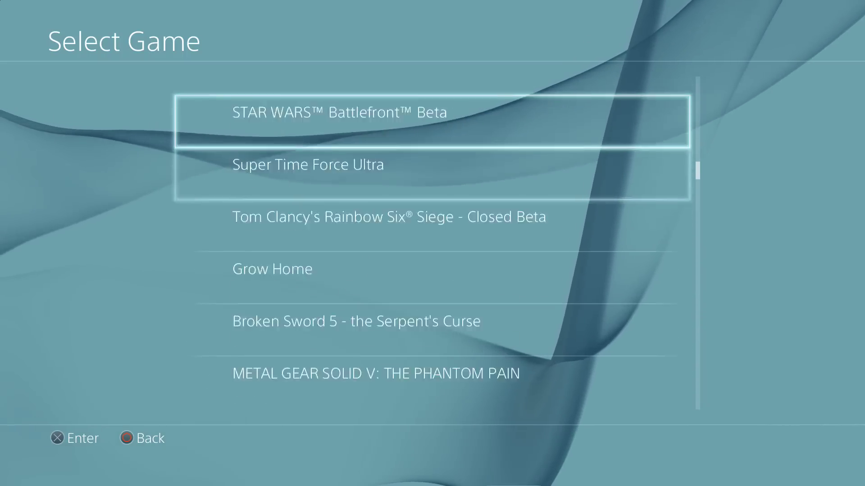
key(Up)
key(Up)
key(Up)
key(Up)
key(Up)
key(Up)
key(Up)
key(Up)
key(Up)
key(Up)
key(Up)
key(Up)
key(Up)
key(Up)
key(Up)
key(Up)
key(Up)
key(Up)
key(Up)
key(Up)
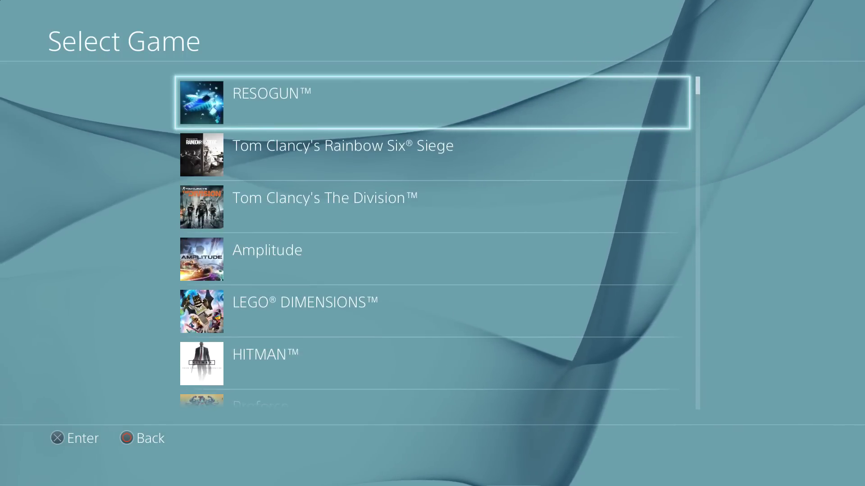
- Choose Tom Clancy's The Division as the event's game
key(Down)
key(Down)
key(Up)
key(Down)
key(Return)
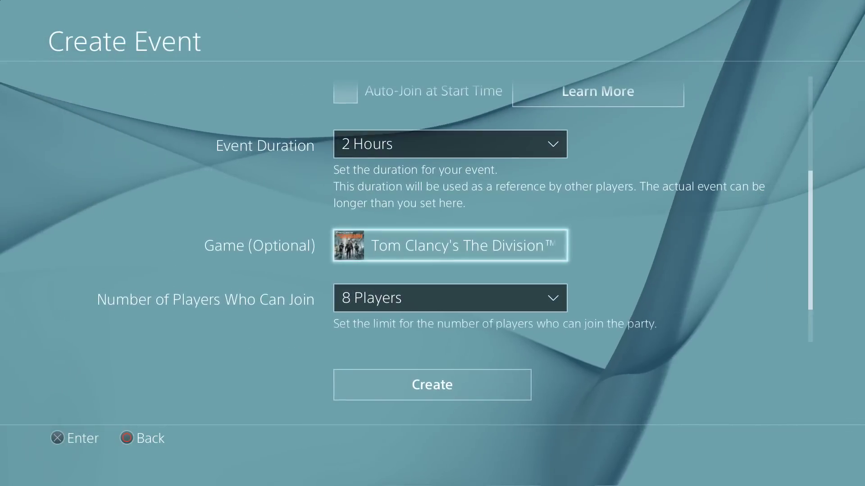
- Review the available event durations, leaving the event's duration as it is
key(Up)
key(Up)
key(Down)
key(Return)
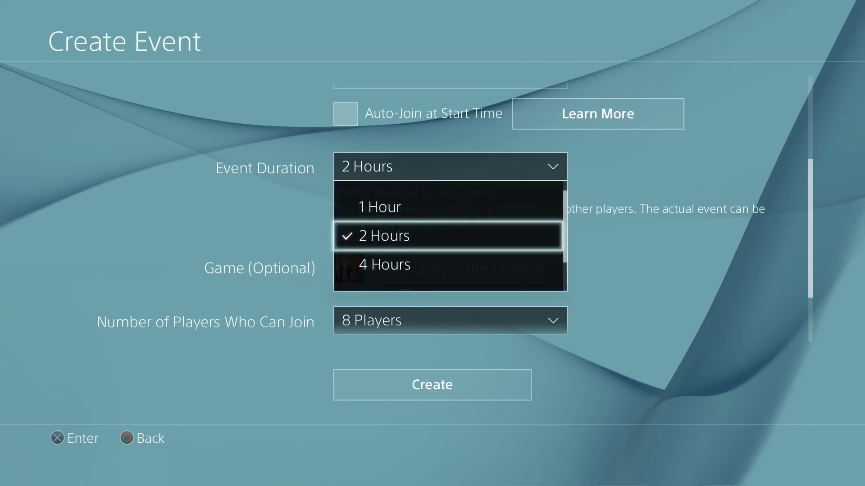
key(Down)
key(Down)
key(Down)
key(Up)
key(Up)
key(Up)
key(Up)
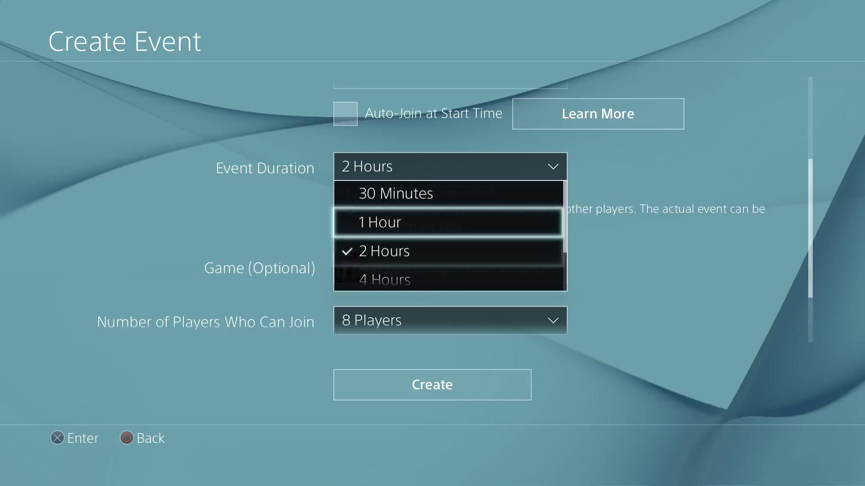
key(Escape)
- Review the choices for the number of players who can join, leaving the limit as it is
key(Down)
key(Down)
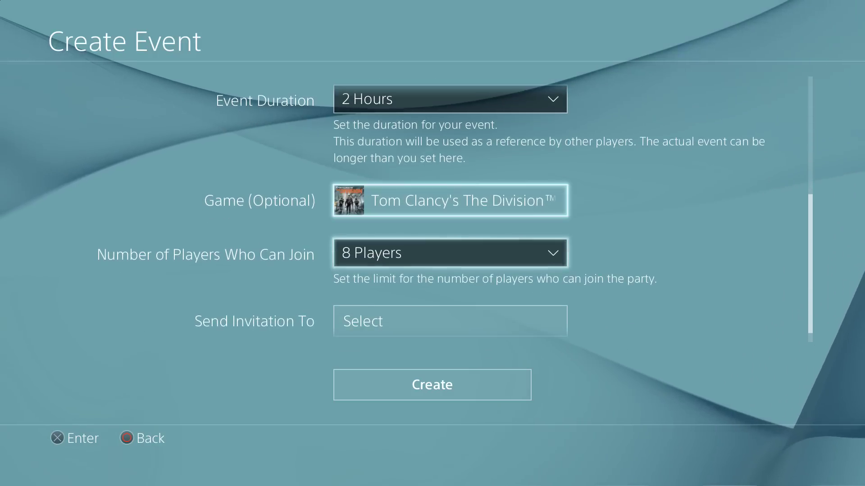
key(Return)
key(Escape)
key(Down)
key(Return)
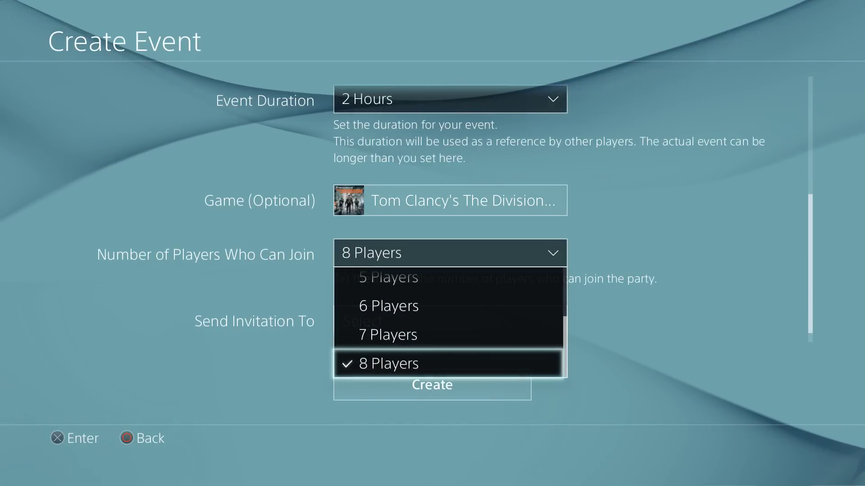
key(Down)
key(Down)
key(Down)
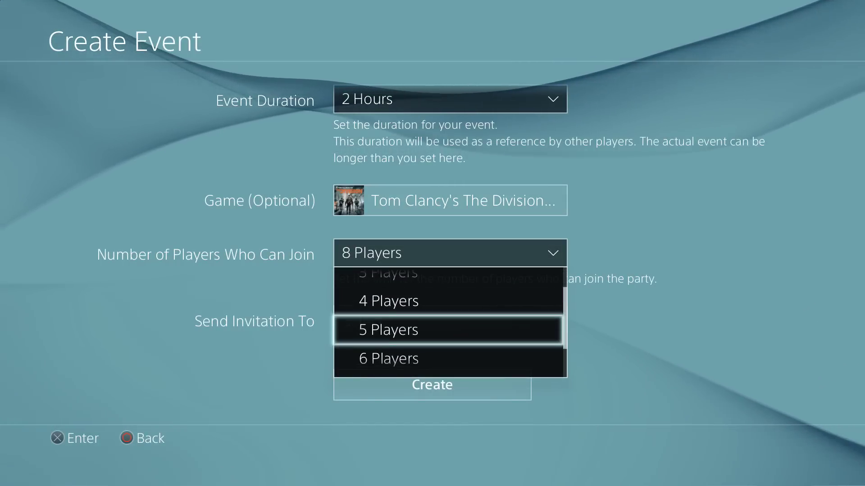
key(Escape)
- Open the player selection for the event invitation, check Favourite Groups, and go back to the event form
key(Down)
key(Return)
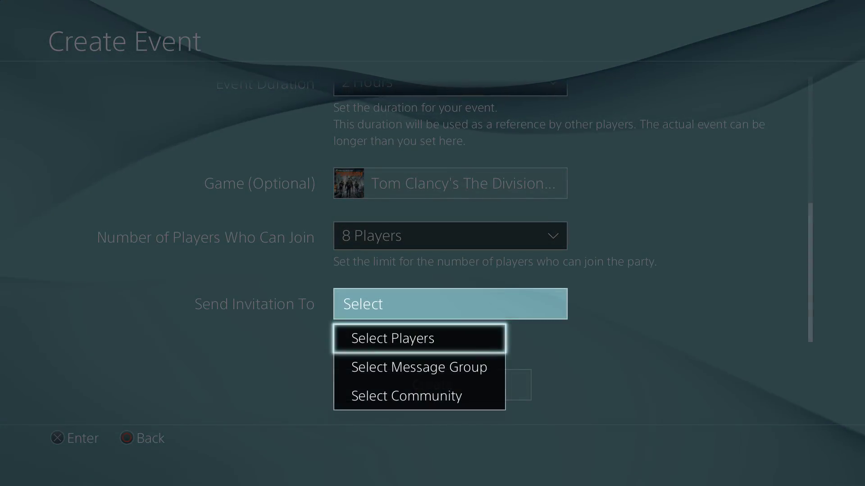
key(Up)
key(Up)
key(Return)
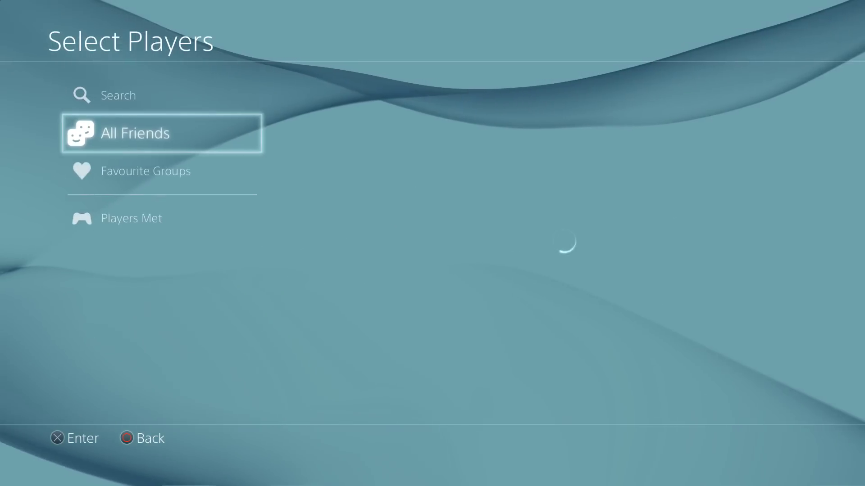
key(Down)
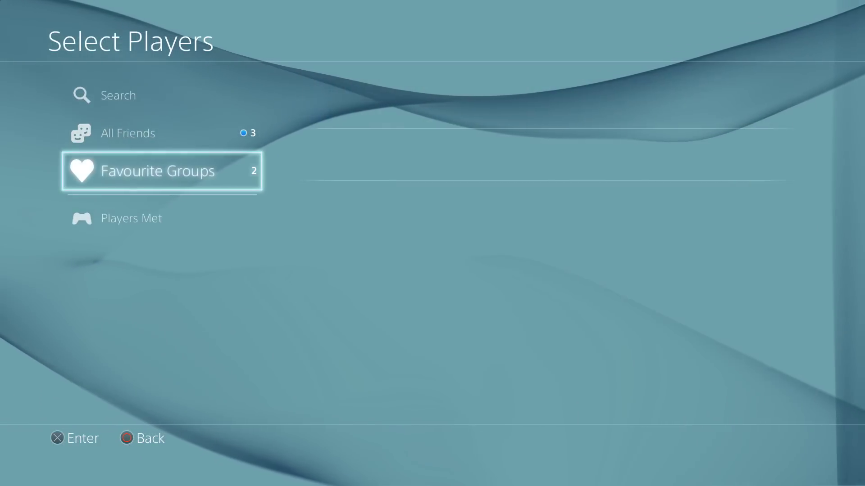
key(Escape)
- Review the message group and community options for sending the invitation, and leave without choosing a recipient
key(Down)
key(Up)
key(Return)
key(Down)
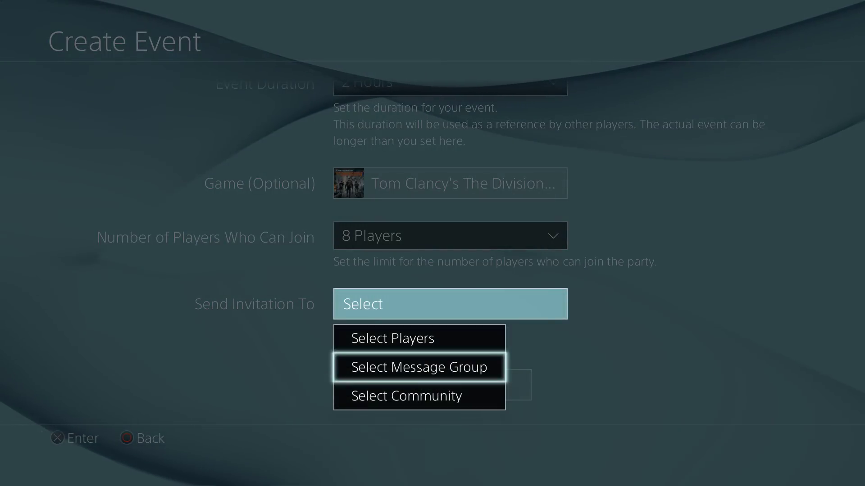
key(Down)
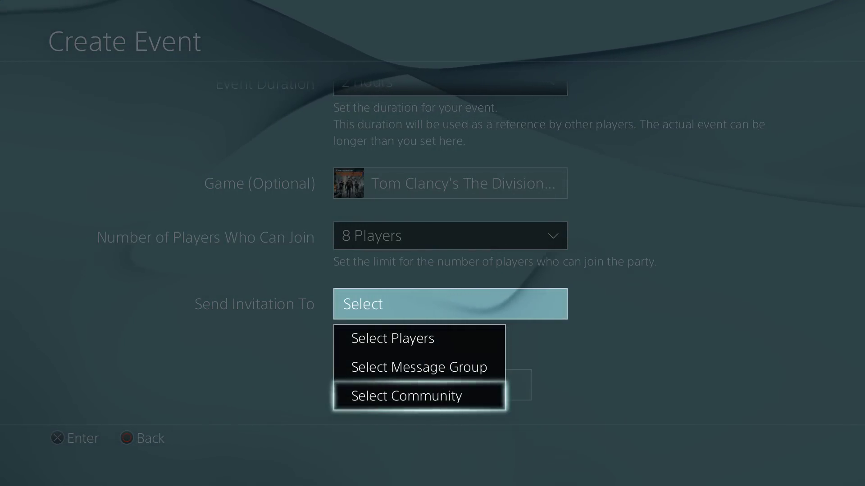
key(Escape)
key(Escape)
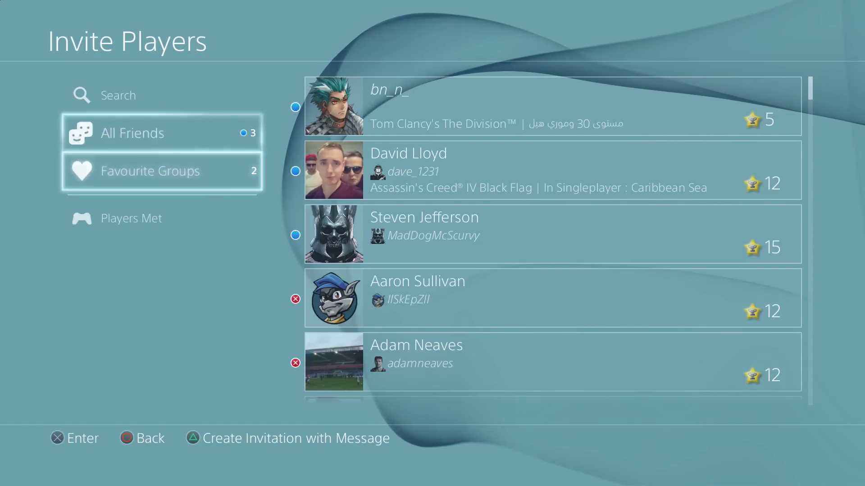
- Look over the party's Invite Players categories, leave without inviting anyone, and dismiss the muted microphone notice
key(Down)
key(Up)
key(Up)
key(Escape)
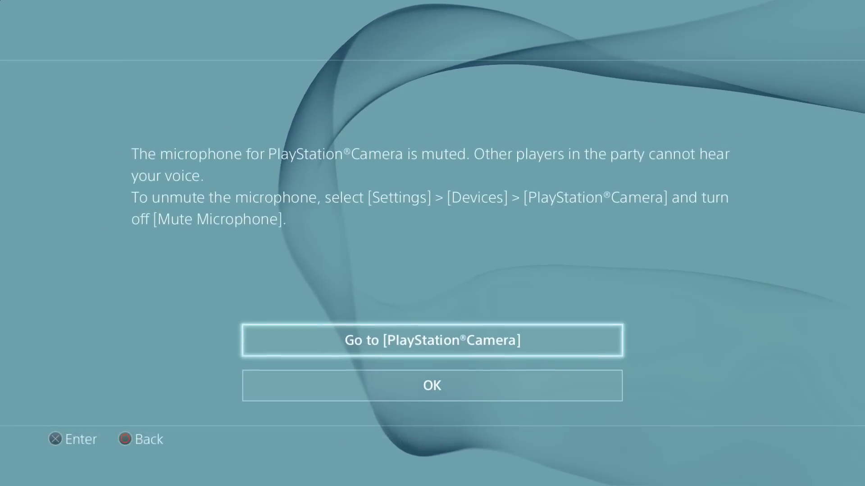
key(Escape)
- Open Play Together for the party and accept its introduction
key(Down)
key(Down)
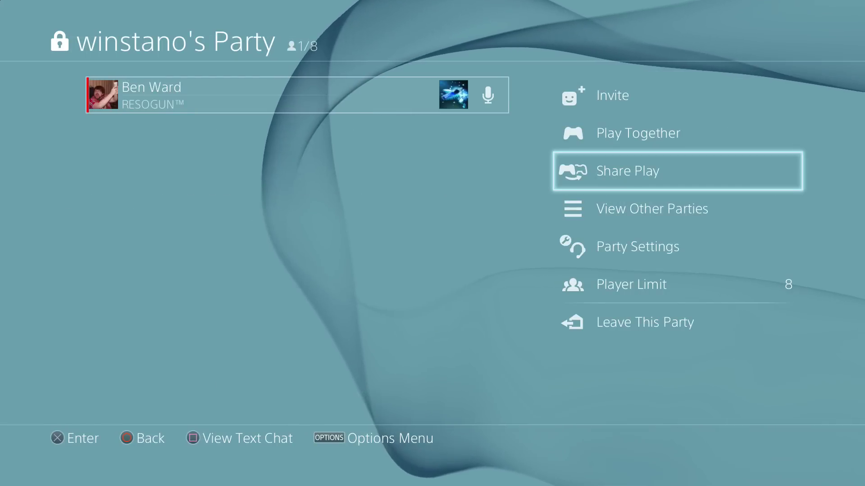
key(Up)
key(Return)
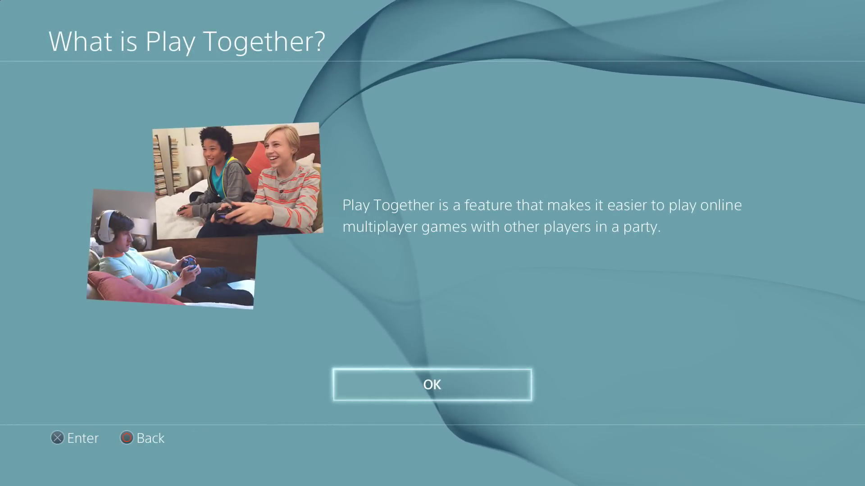
key(Return)
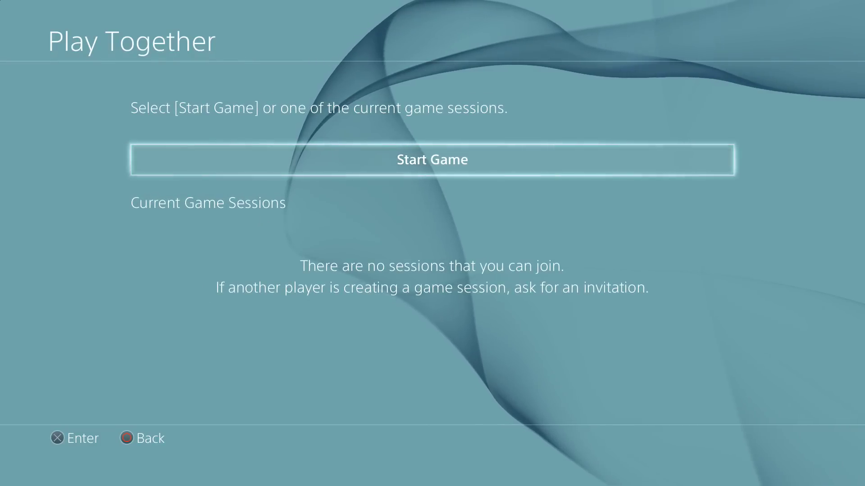
- Leave Play Together without starting a game and reopen the party from the home screen
key(Escape)
key(Escape)
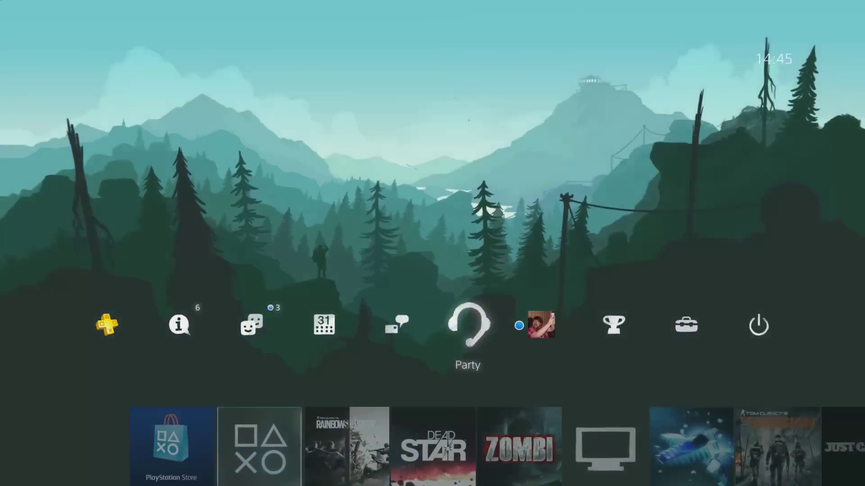
key(Return)
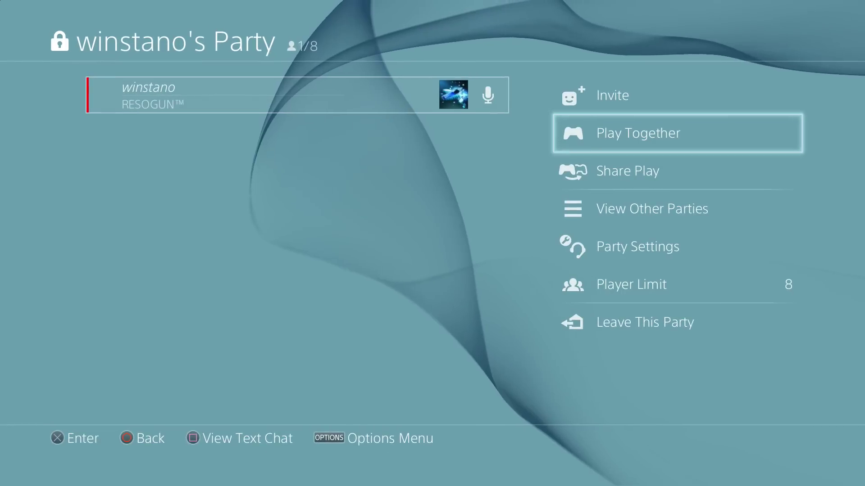
key(Up)
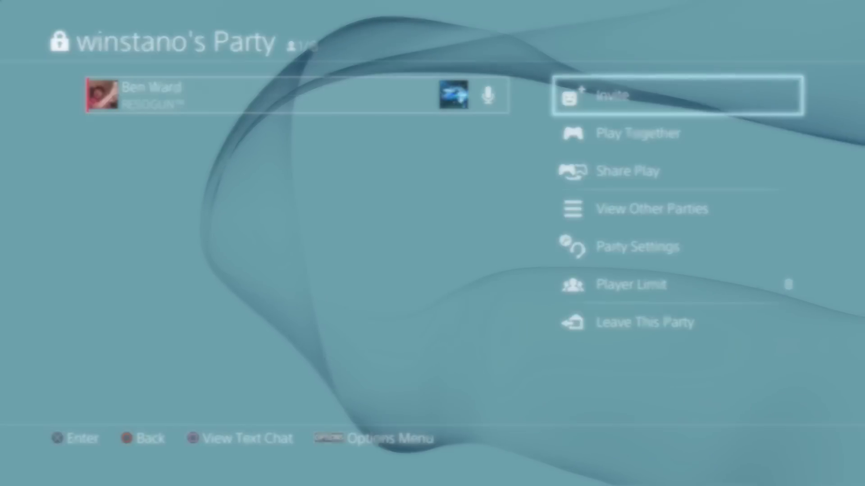
- Open the Sharing and Broadcasts settings of the console
key(Down)
key(Down)
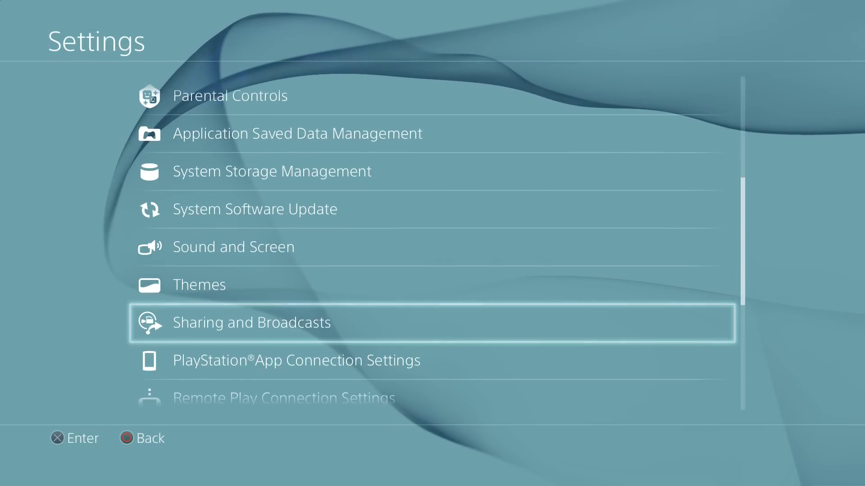
key(Return)
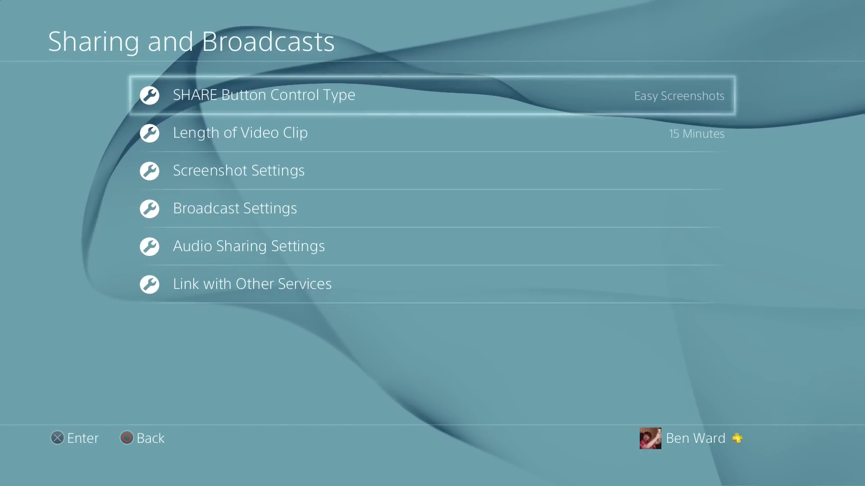
- Open the advanced settings for broadcasts
key(Down)
key(Down)
key(Down)
key(Down)
key(Up)
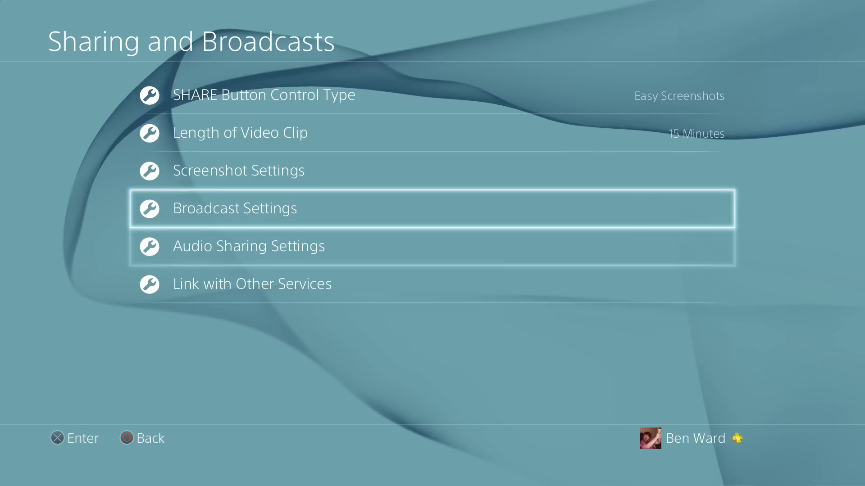
key(Return)
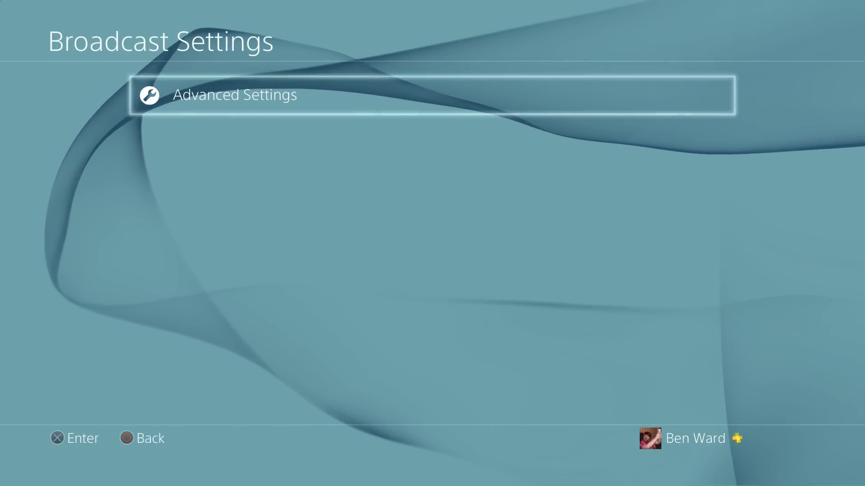
key(Return)
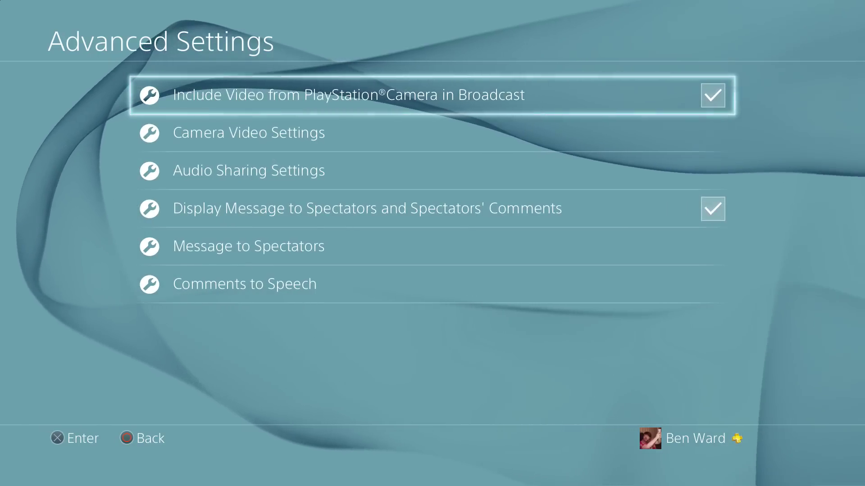
- Review the Audio Sharing Settings for broadcasts, including Share Party Audio, and leave them as they are
key(Down)
key(Down)
key(Return)
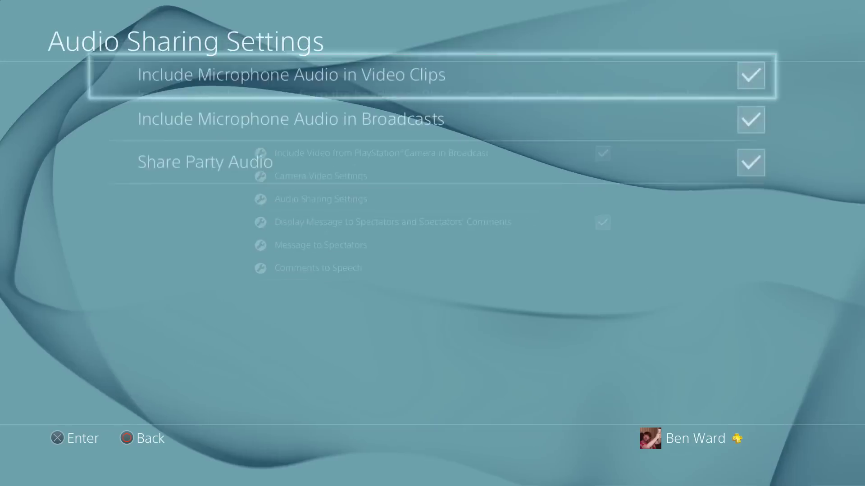
key(Down)
key(Down)
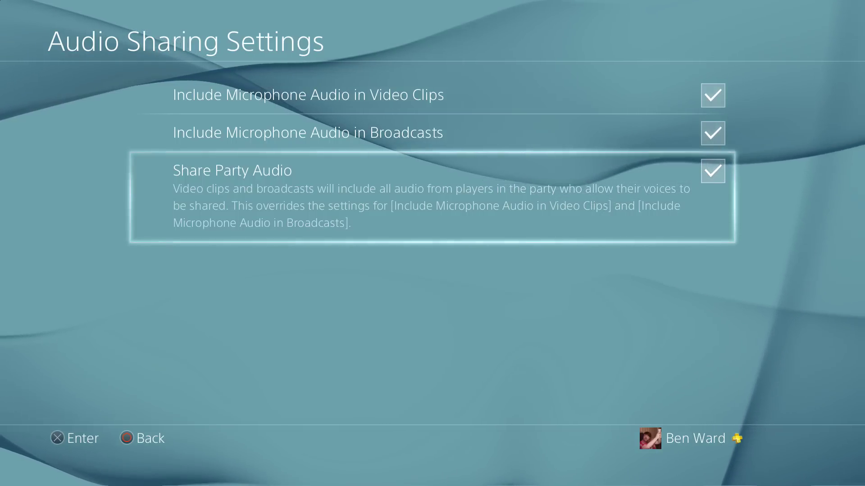
key(Escape)
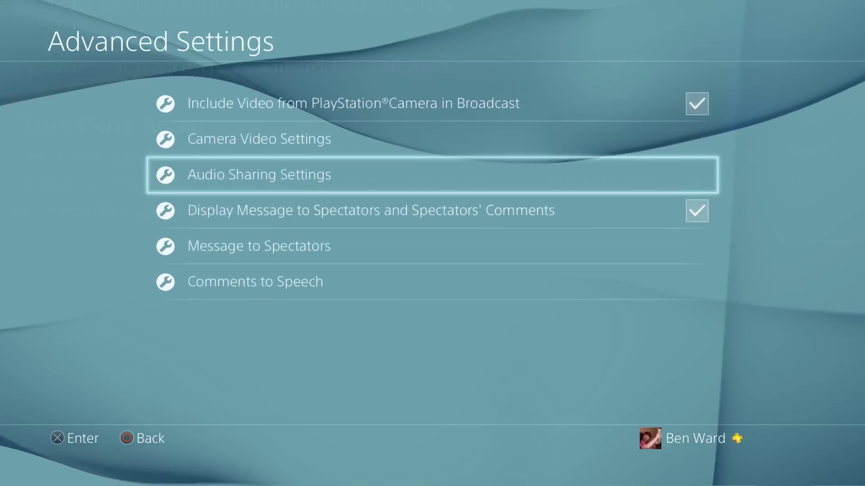
- Check the Share Party Audio option in the Audio Sharing Settings directly under Sharing and Broadcasts
key(Down)
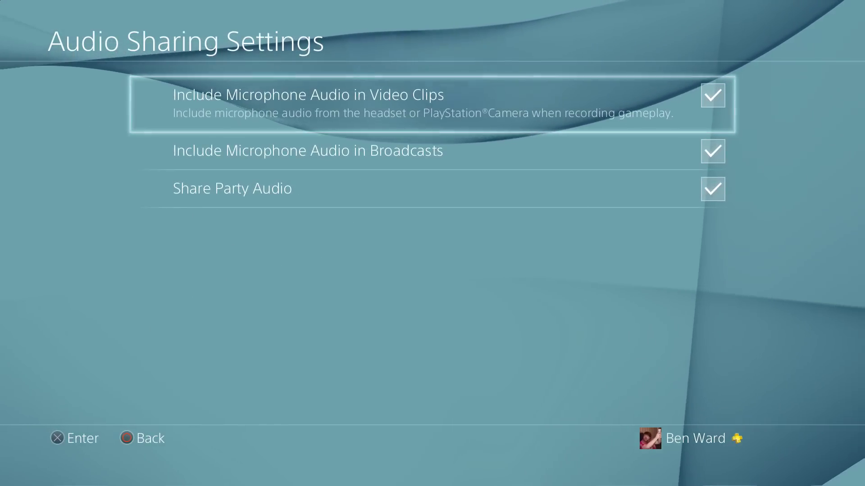
key(Down)
key(Down)
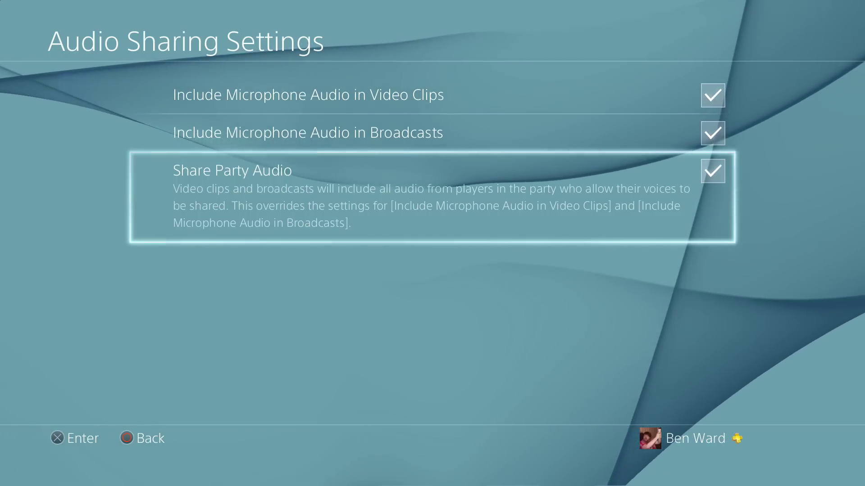
key(Escape)
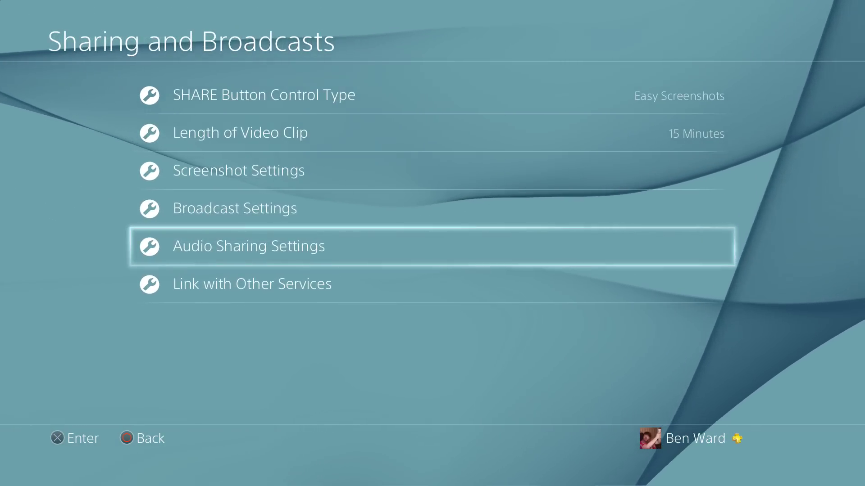
- Review the services listed under Link with Other Services, such as dailymotion and Facebook
key(Down)
key(Return)
key(Down)
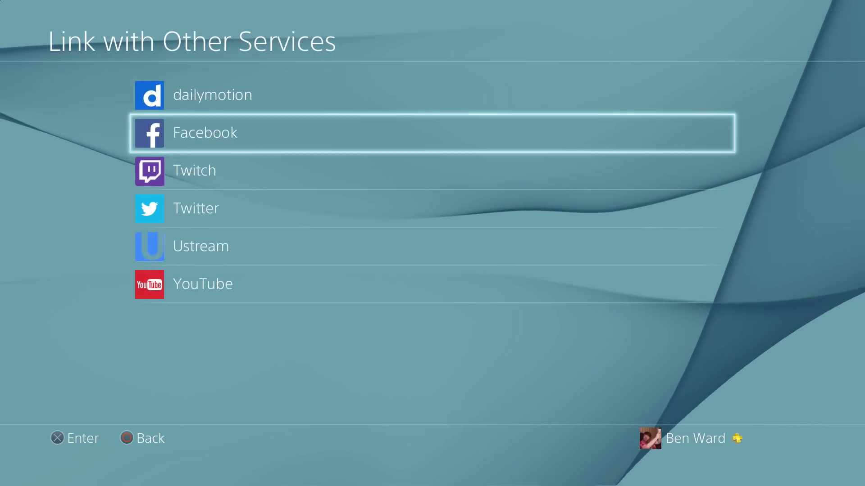
key(Up)
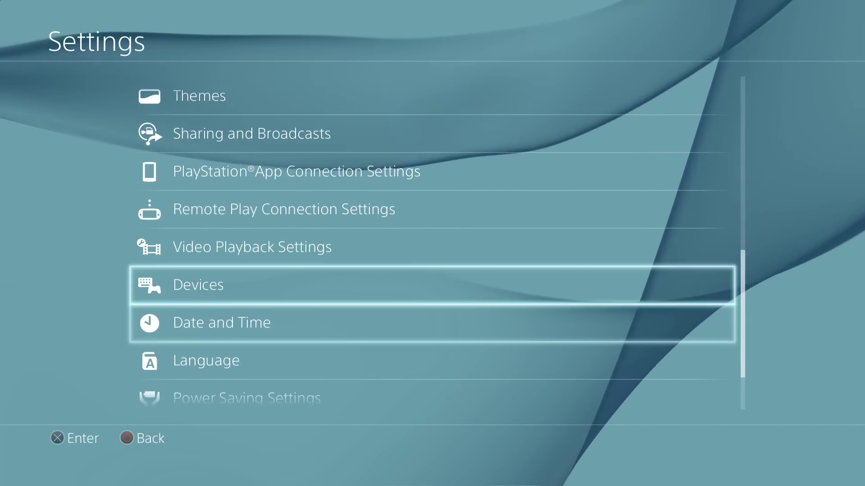
- Open the Remote Play Connection Settings and read the description of Connect Directly with PS Vita/PS TV
key(Up)
key(Up)
key(Return)
key(Down)
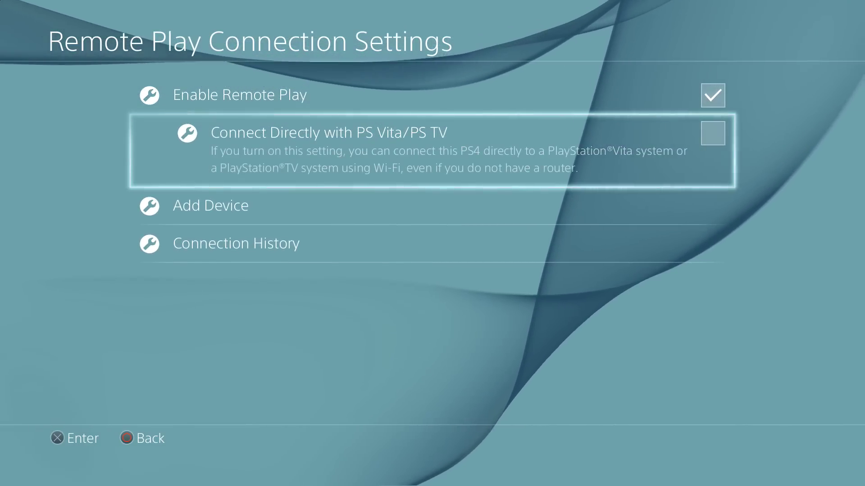
- View the Remote Play Connection History, and return to the Remote Play Connection Settings
key(Down)
key(Down)
key(Up)
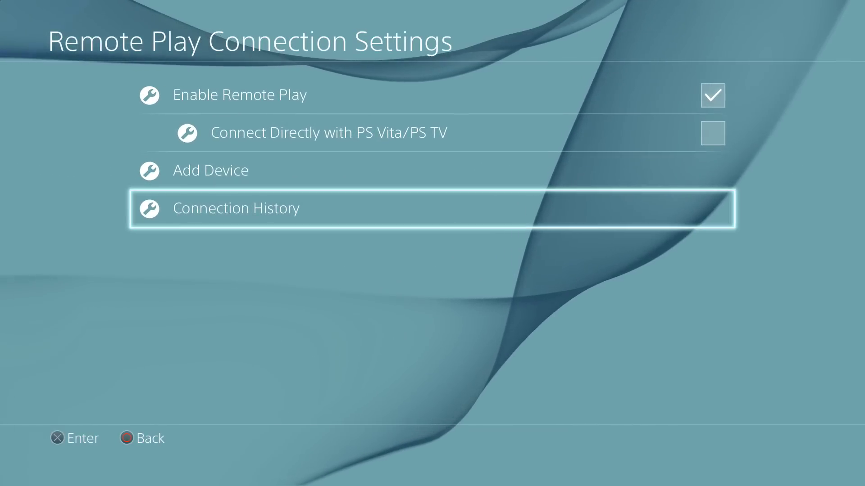
key(Return)
key(Escape)
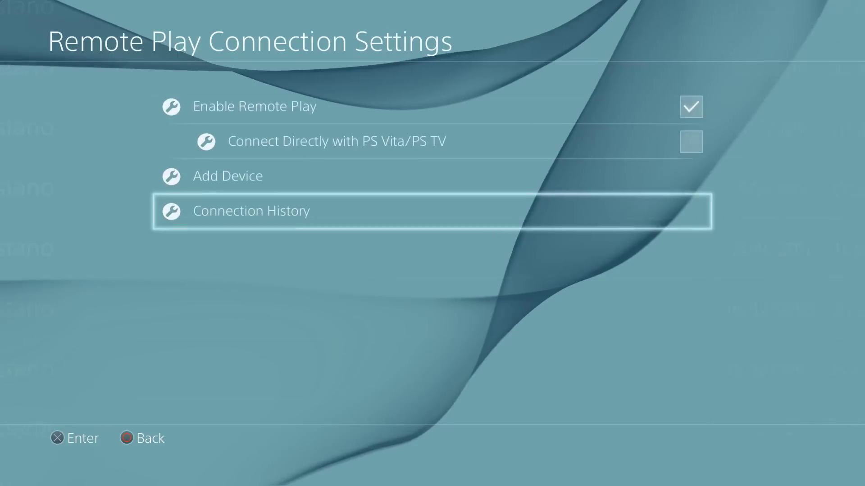
- Review the Enable Remote Play and Connect Directly with PS Vita/PS TV options again, then leave the Remote Play settings unchanged
key(Up)
key(Up)
key(Up)
key(Down)
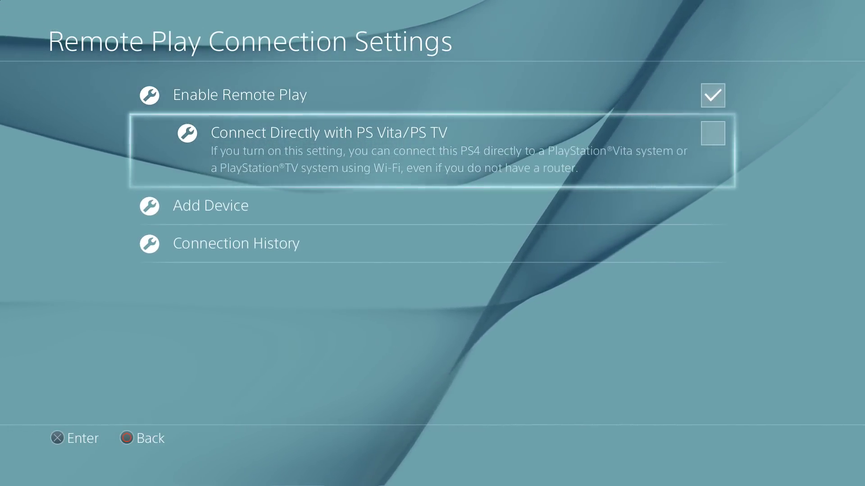
key(Down)
key(Down)
key(Escape)
- Leave the Settings for the home screen and browse the row of games to RESOGUN
key(Down)
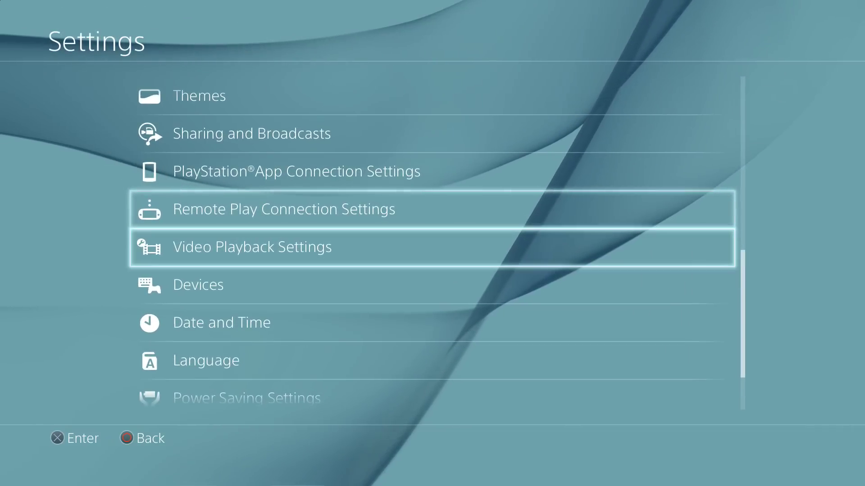
key(Down)
key(Down)
key(Escape)
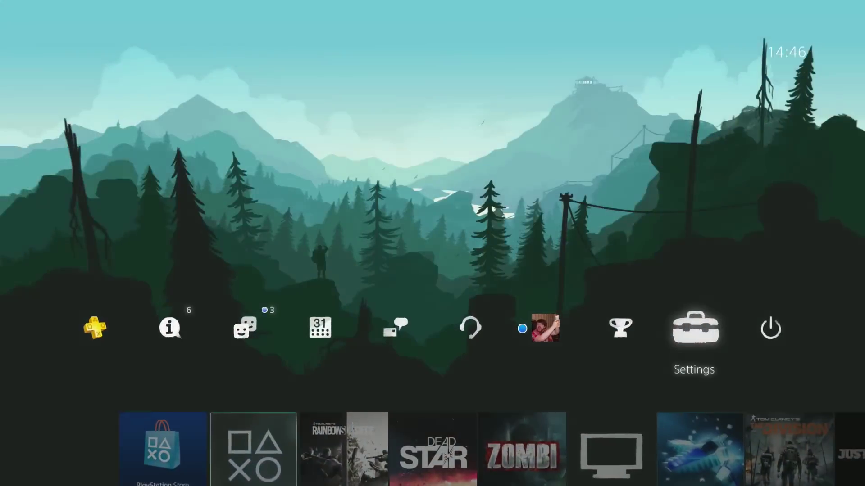
key(Down)
key(Right)
key(Right)
key(Right)
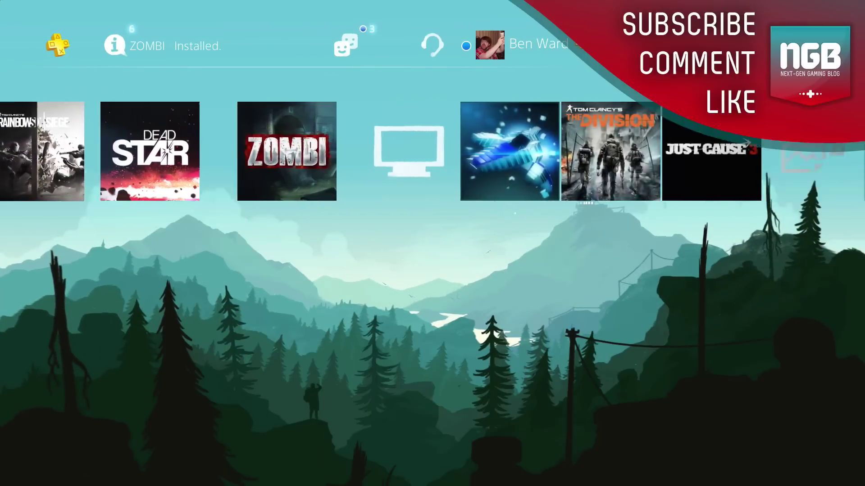
key(Left)
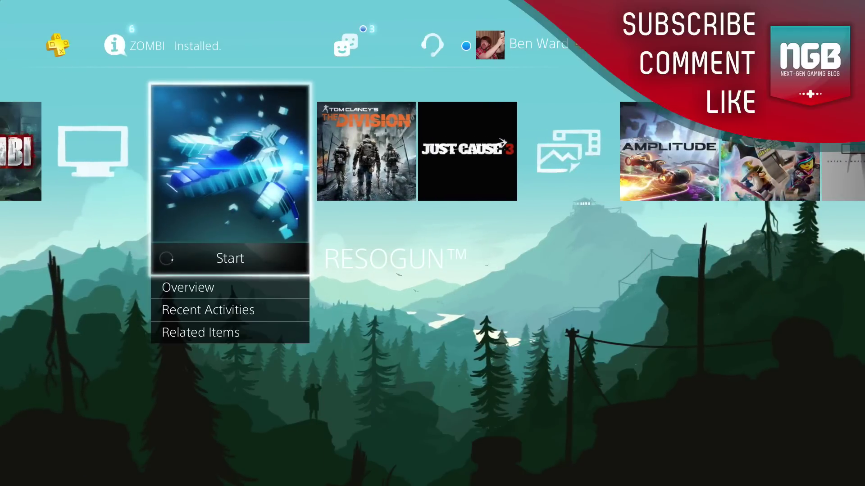